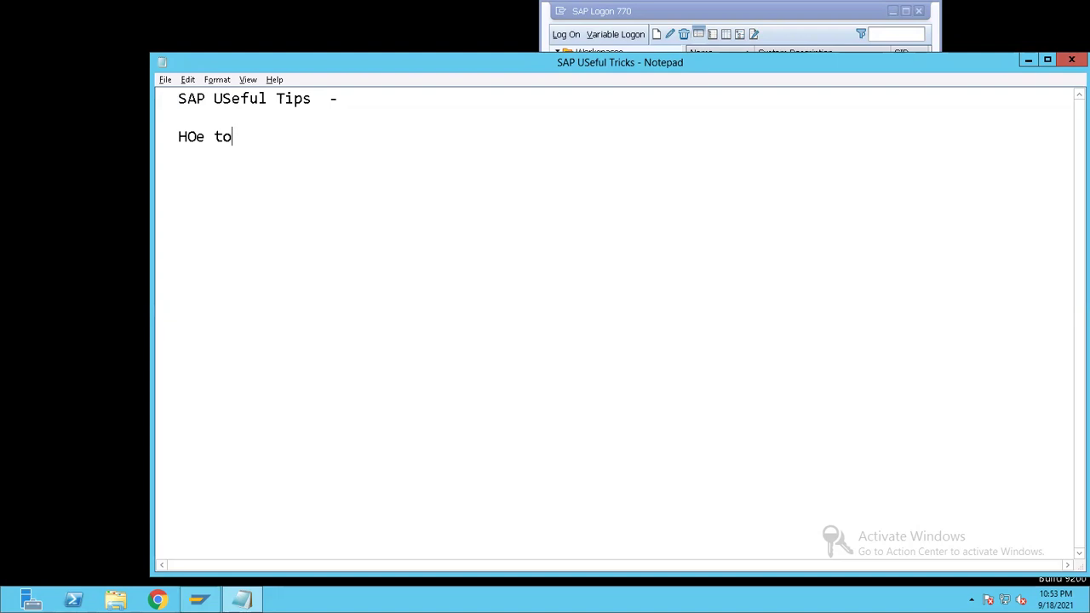
Replace the line below the title with "Change the screenof Fiori /EHP7 & Screen - to Old SAP Screen -"
{"action": "type", "text": "Change the scre"}
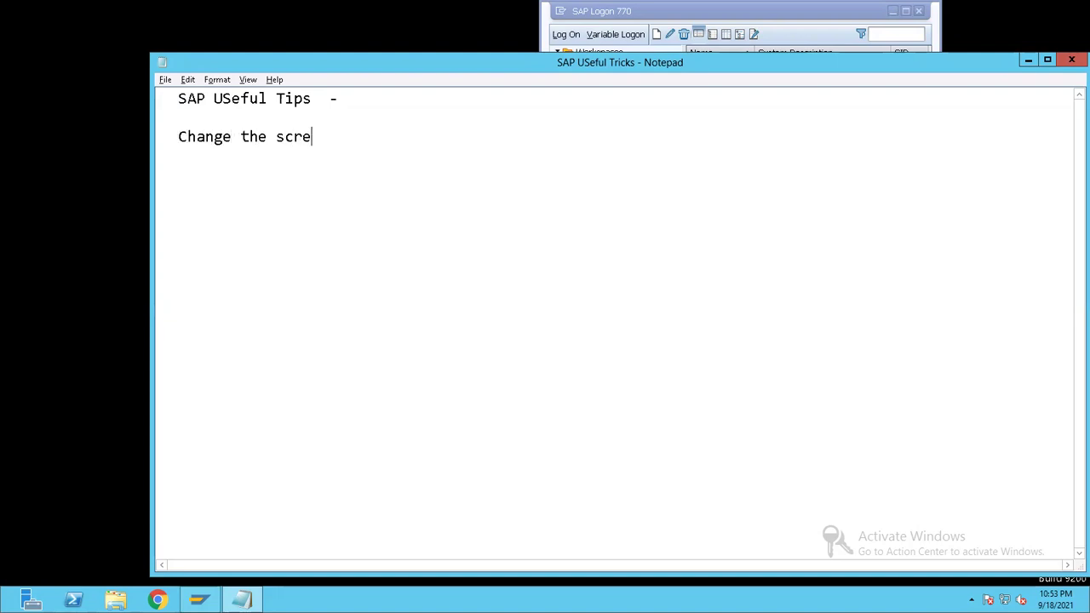
{"action": "type", "text": "enof Fiori /E"}
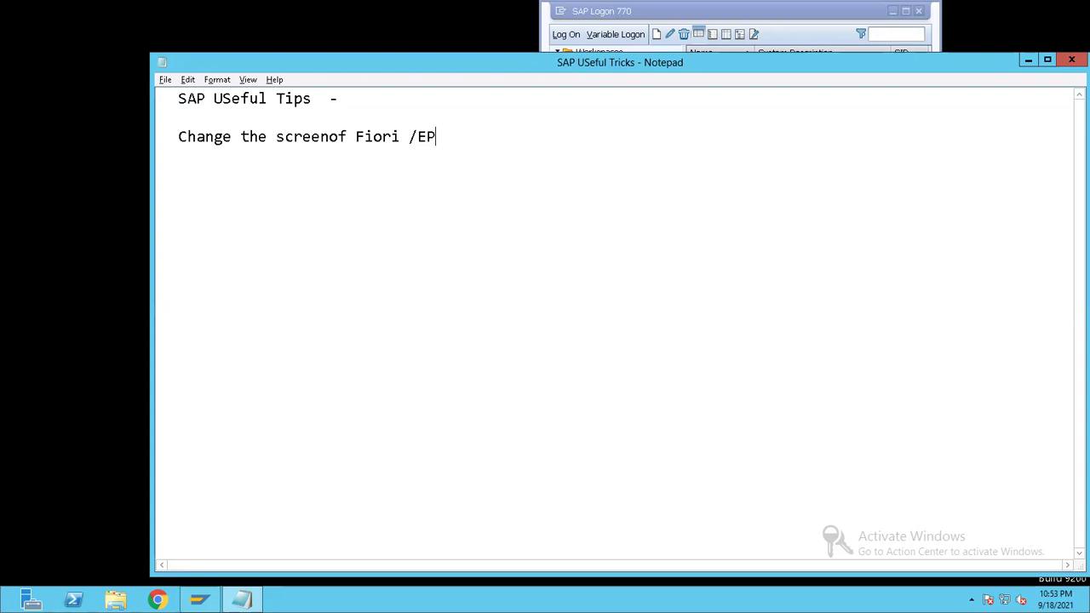
{"action": "type", "text": "HP & Screen  - "}
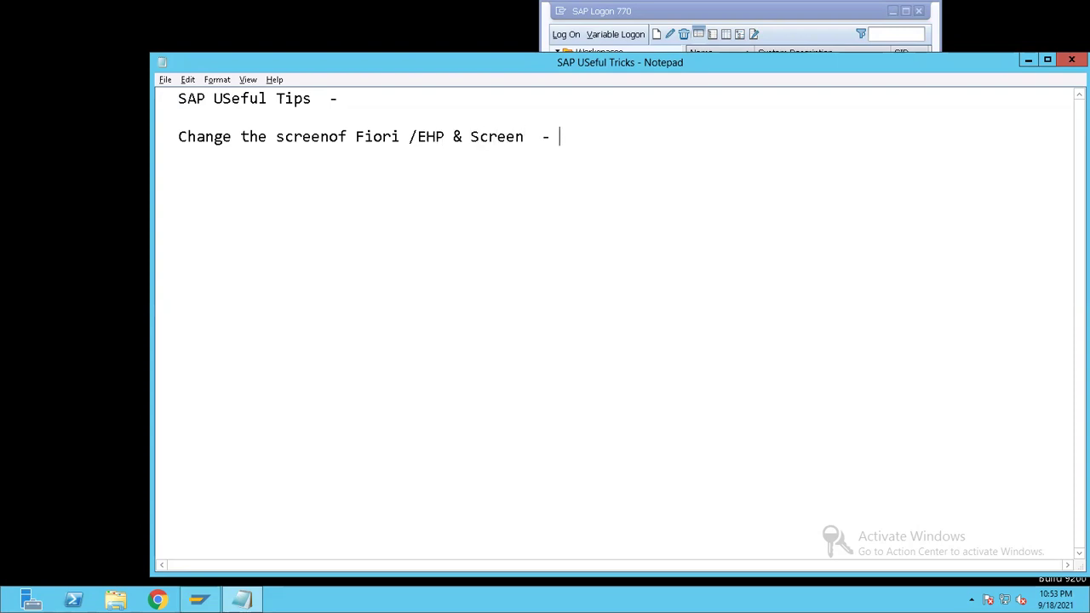
{"action": "type", "text": "to Old SAP Screen  -"}
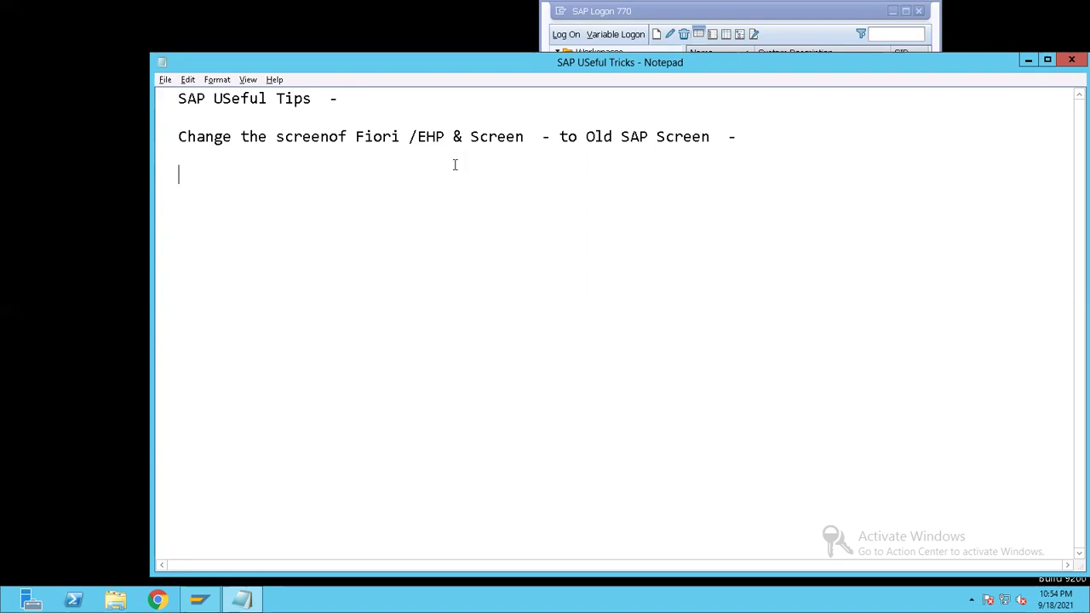
{"action": "key", "text": "BackSpace"}
{"action": "type", "text": "7"}
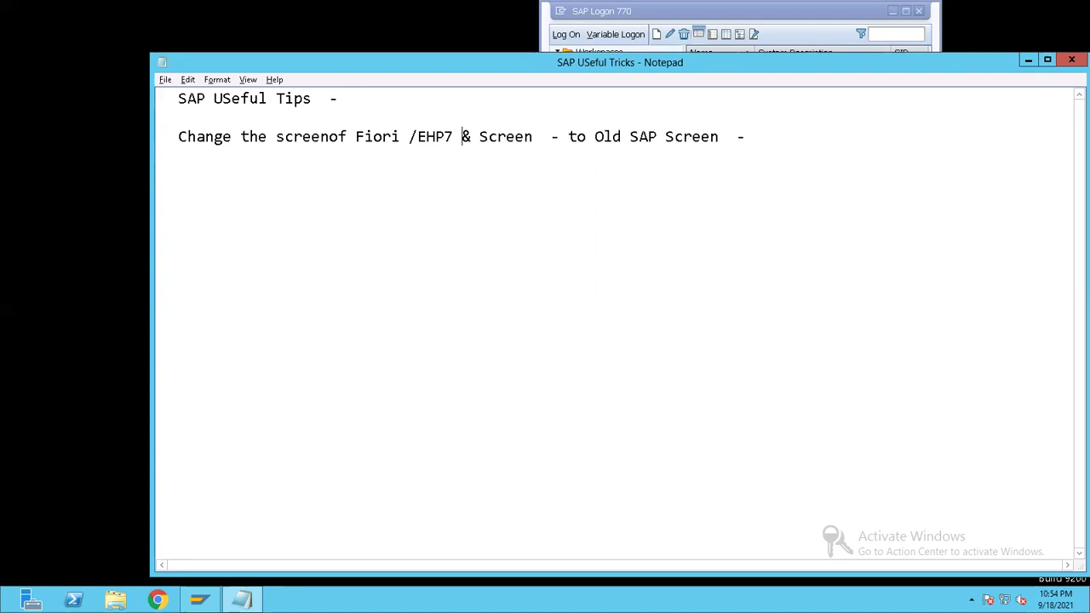
{"action": "left_click", "coordinate": [444, 139]}
{"action": "type", "text": "-"}
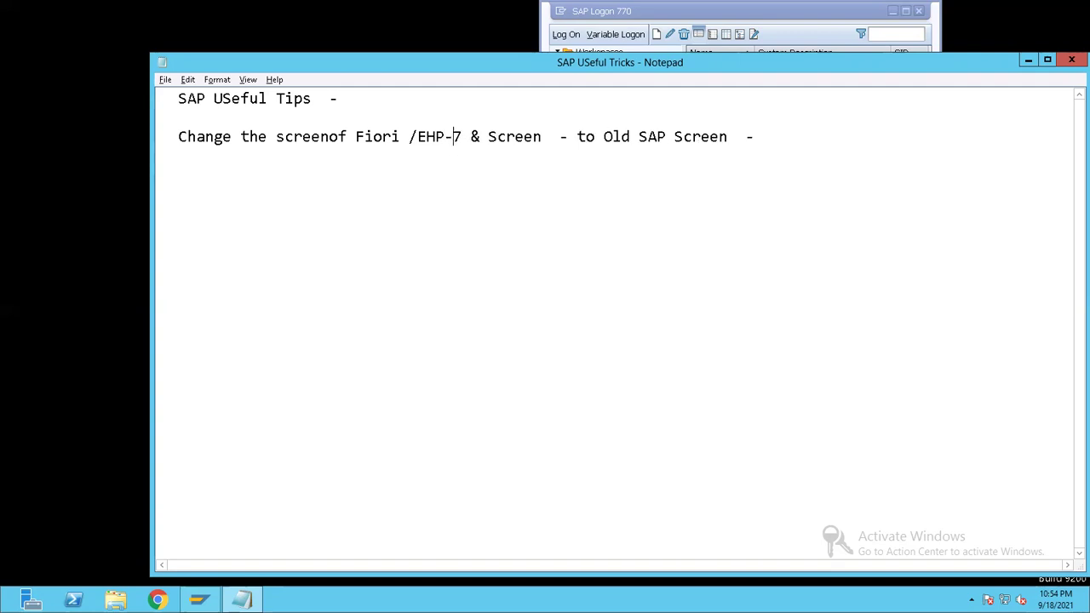
{"action": "key", "text": "BackSpace"}
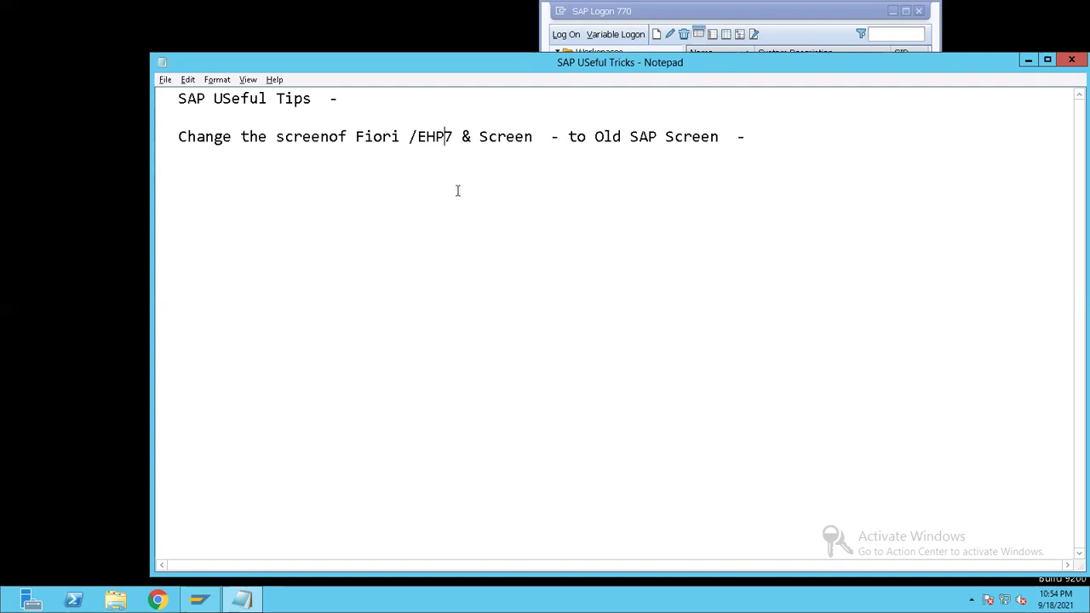
Add a first numbered point reading "1 S4 HANA -- not compatible with ECC 6 -"
{"action": "type", "text": "1 S4 HANA  -- not compatible tiwh"}
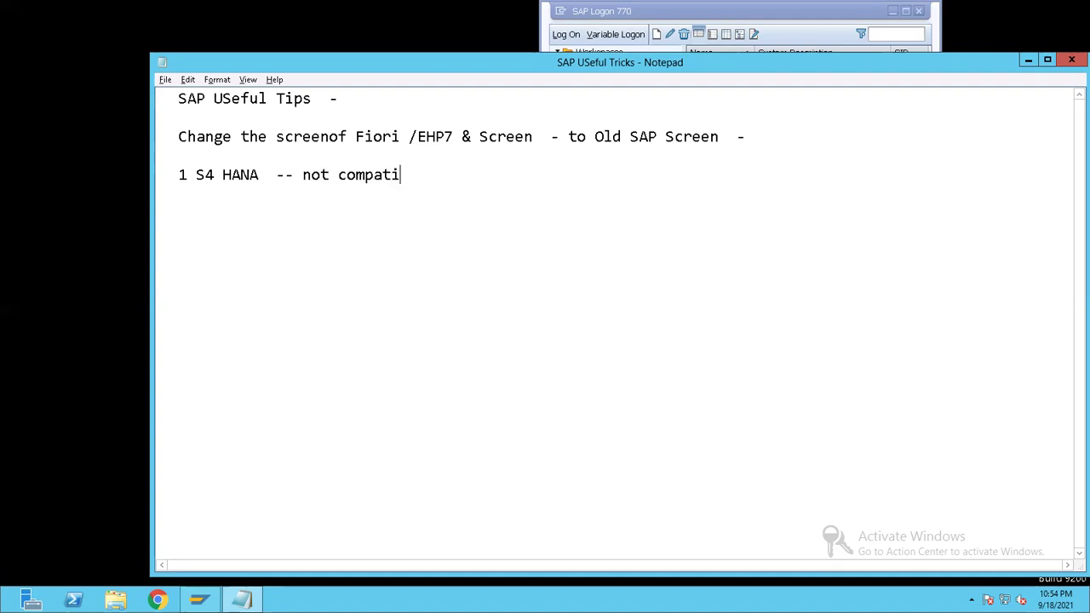
{"action": "key", "text": "BackSpace"}
{"action": "key", "text": "BackSpace"}
{"action": "key", "text": "BackSpace"}
{"action": "key", "text": "BackSpace"}
{"action": "type", "text": "with ECC 6  -"}
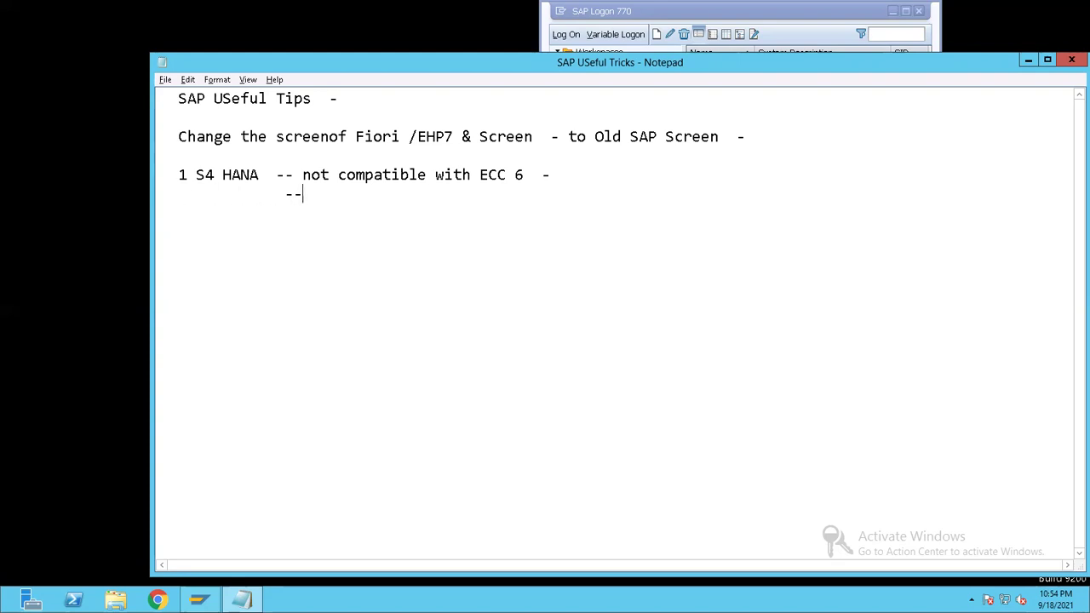
Complete the indented line below the S4 HANA point as "-- muSt yse EHP7 - /Fiori screen -"
{"action": "type", "text": " E"}
{"action": "key", "text": "BackSpace"}
{"action": "type", "text": "muSt yse EHP7  -"}
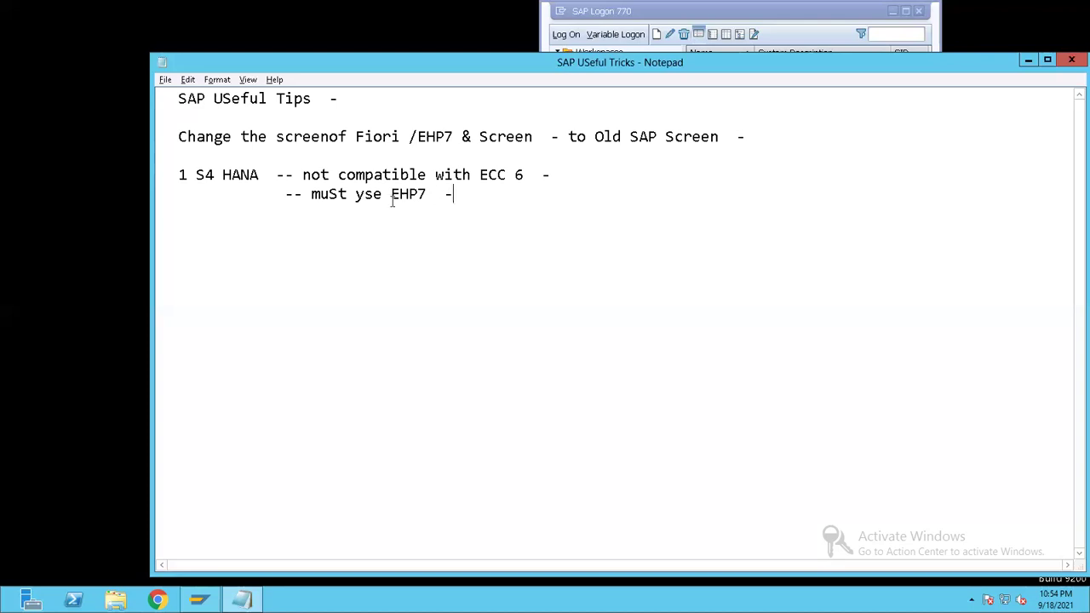
{"action": "type", "text": "  /Fiori screen  -"}
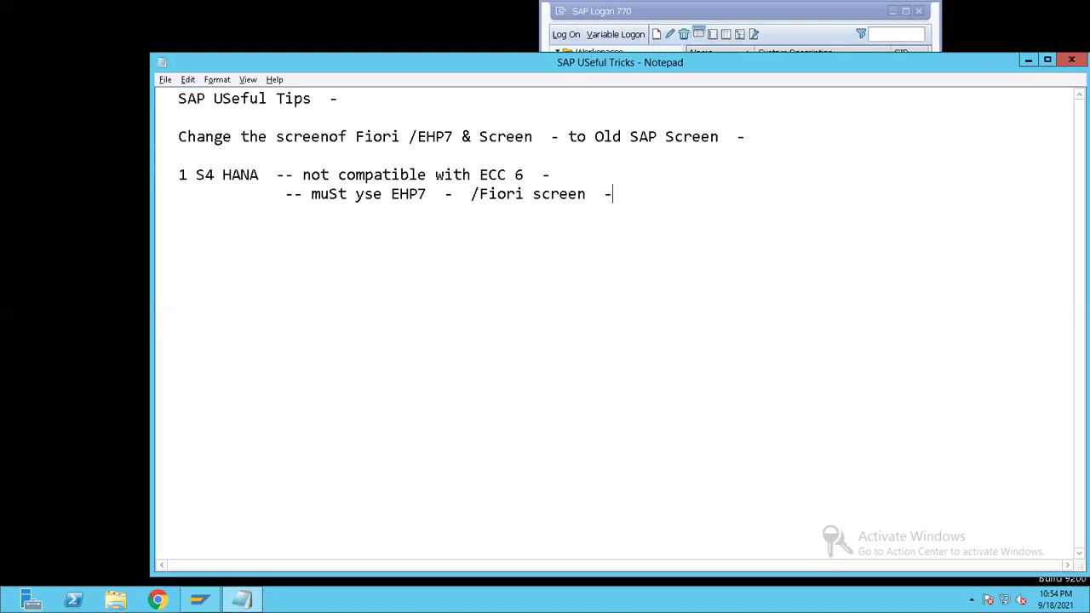
Switch to SAP Logon, open the ECC system Y01 and log on to client 800 with the user name and password
{"action": "left_click", "coordinate": [99, 235]}
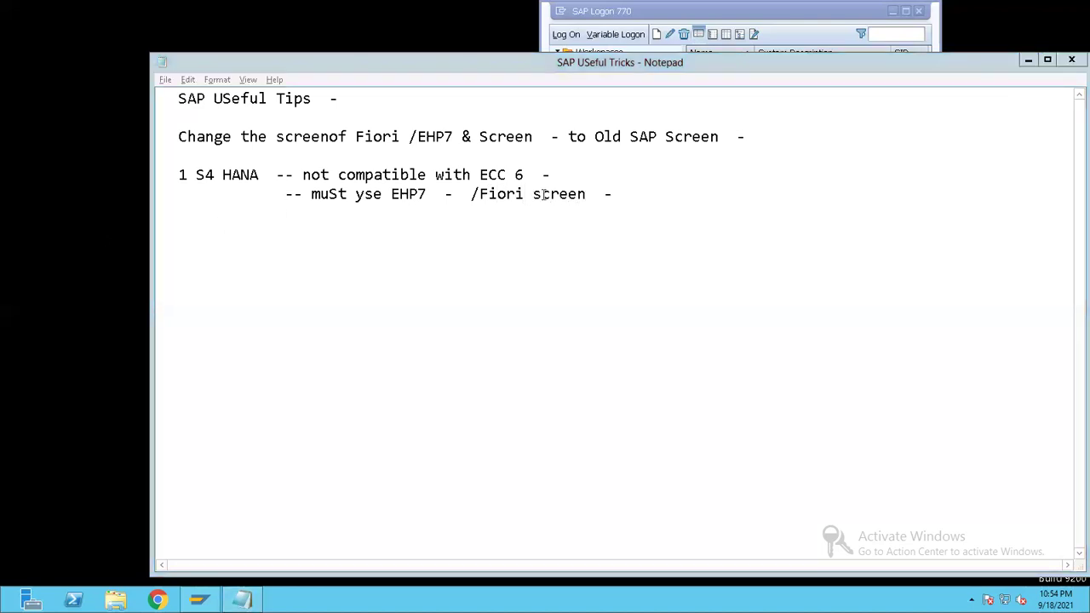
{"action": "left_click", "coordinate": [841, 53]}
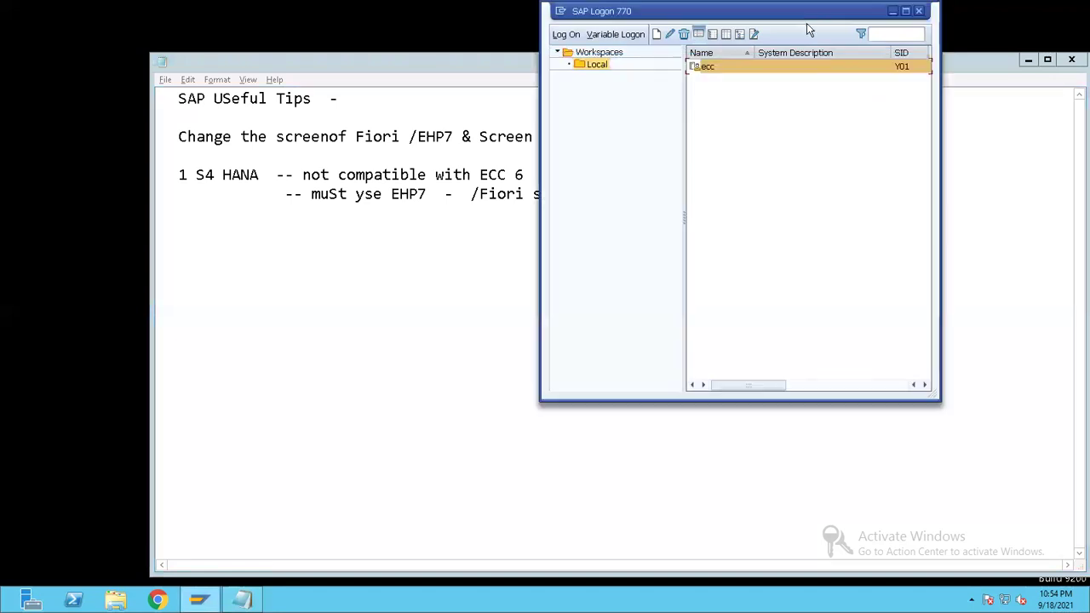
{"action": "double_click", "coordinate": [729, 66]}
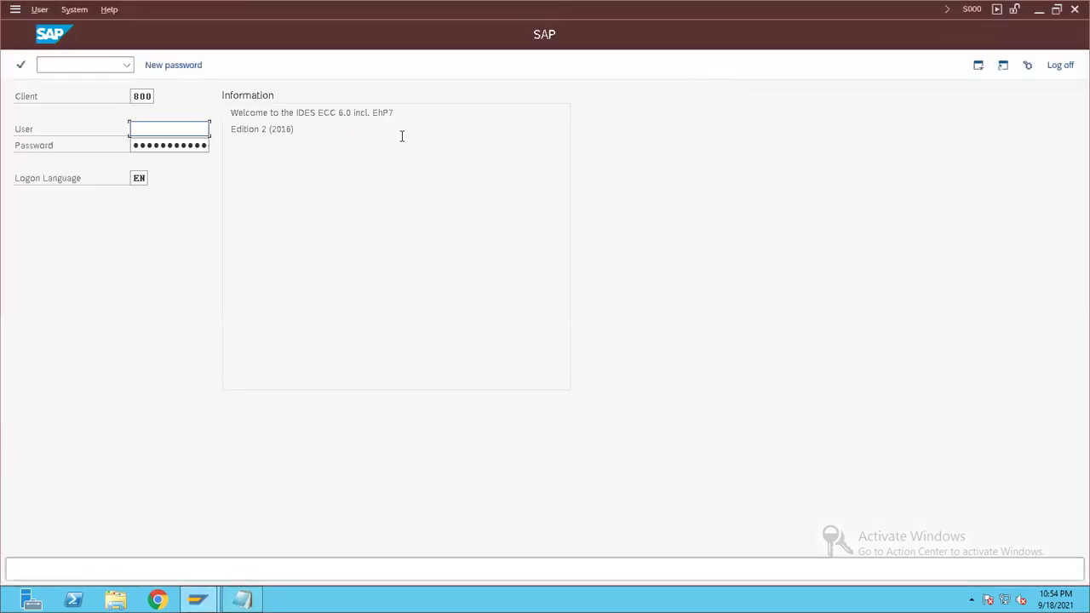
{"action": "left_click_drag", "start_coordinate": [370, 113], "coordinate": [407, 113]}
{"action": "left_click", "coordinate": [175, 128]}
{"action": "left_click", "coordinate": [166, 146]}
{"action": "left_click", "coordinate": [165, 146]}
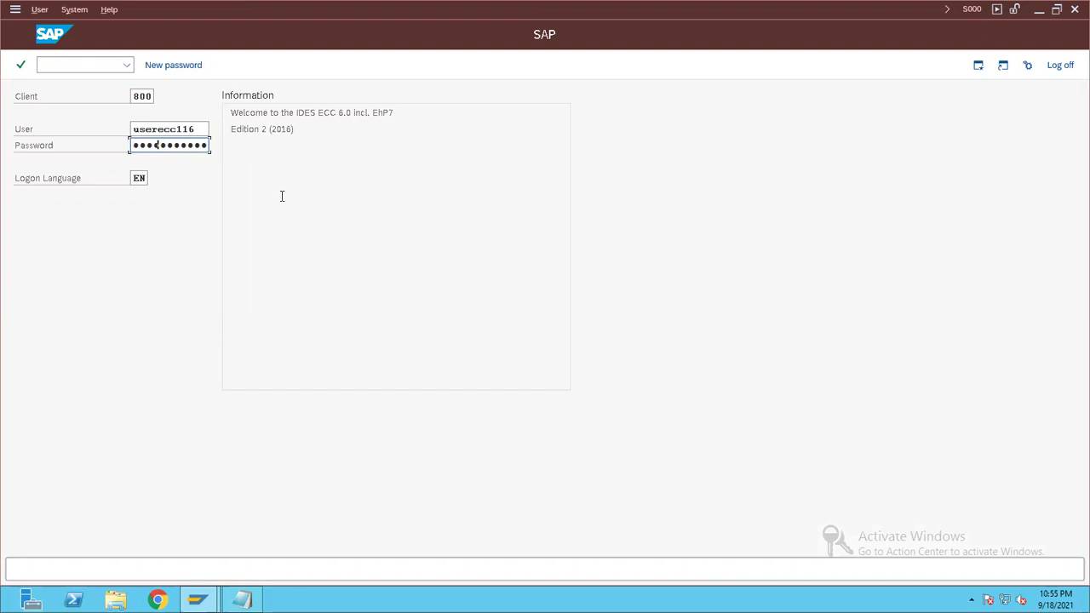
{"action": "key", "text": "Return"}
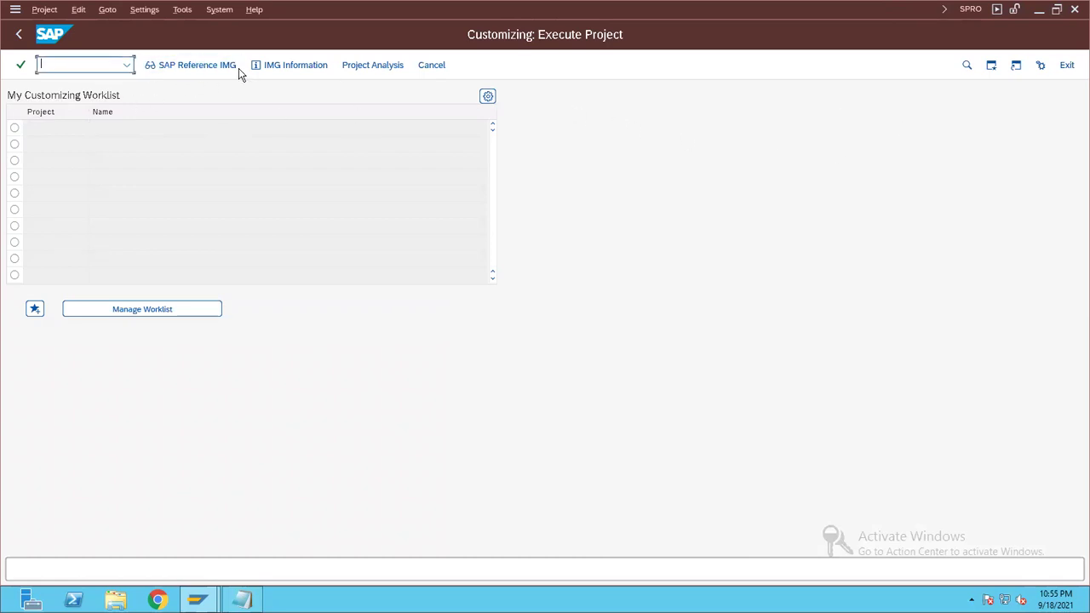
Display the SAP Reference IMG and open the Create Sales Order transaction VA01 in a new session
{"action": "left_click", "coordinate": [209, 72]}
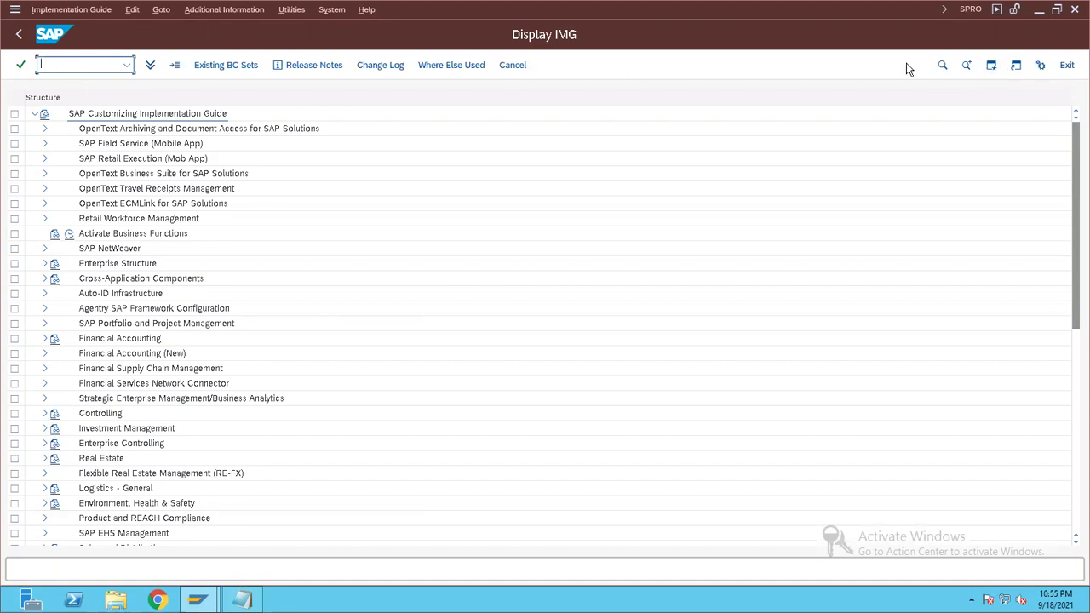
{"action": "left_click", "coordinate": [991, 68]}
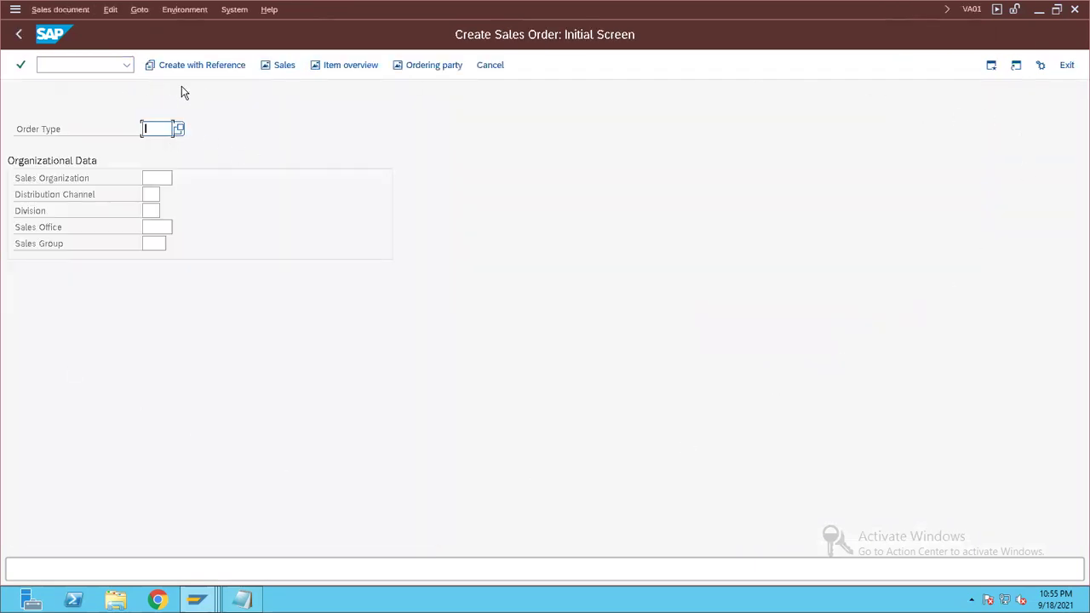
Switch to Notepad and add the line "Familiar old SAP screen --" below the existing notes
{"action": "left_click", "coordinate": [242, 600]}
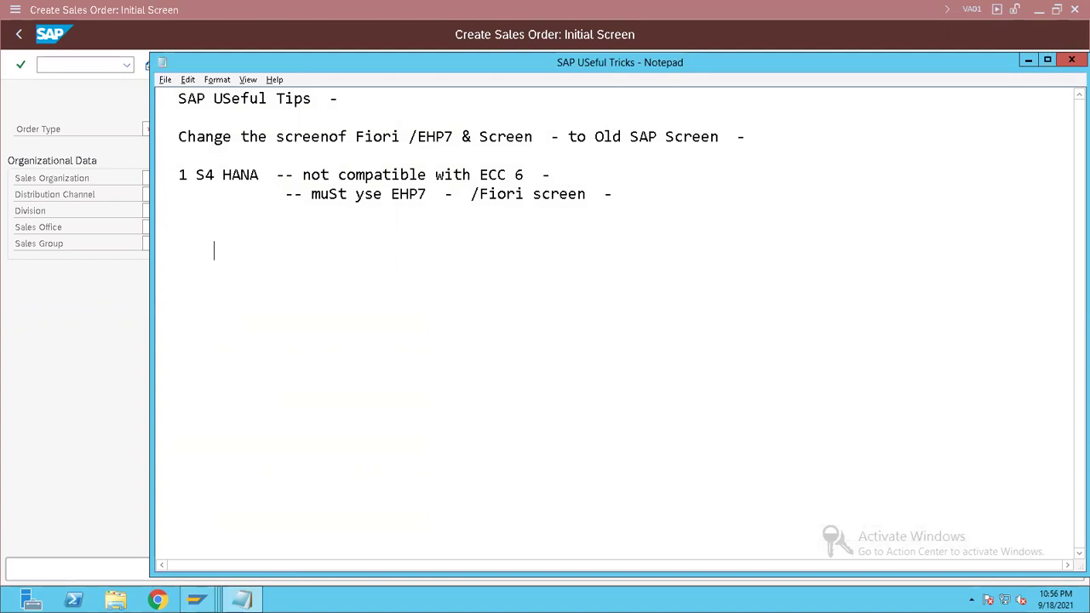
{"action": "type", "text": "Familiar old SAP screen  --"}
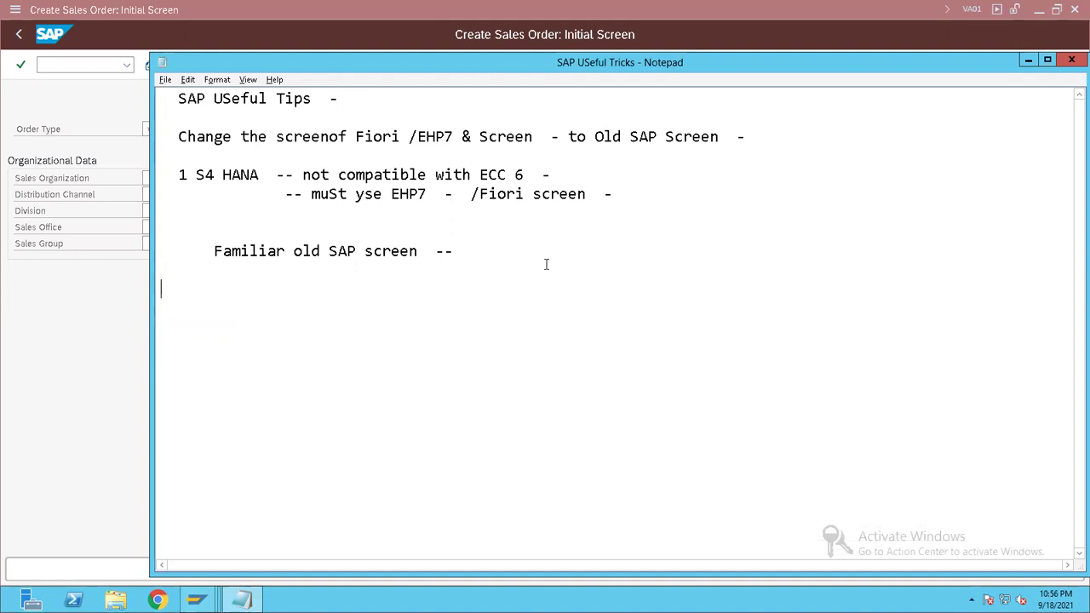
Switch back to SAP and change the SAP GUI visual design theme to SAP Signature Theme, applying the options
{"action": "key", "text": "alt+Tab"}
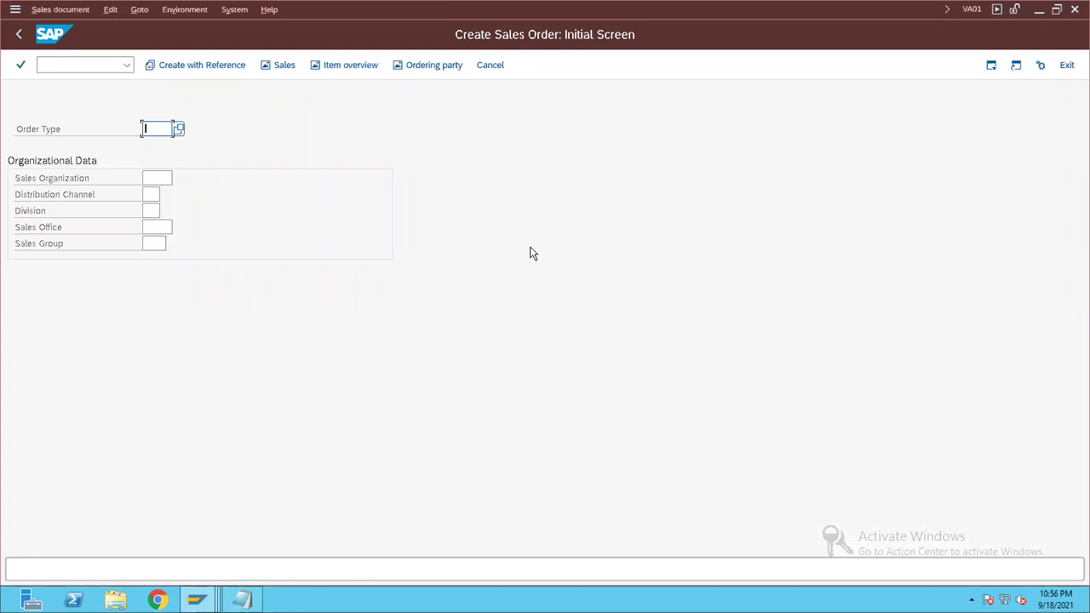
{"action": "left_click", "coordinate": [1041, 66]}
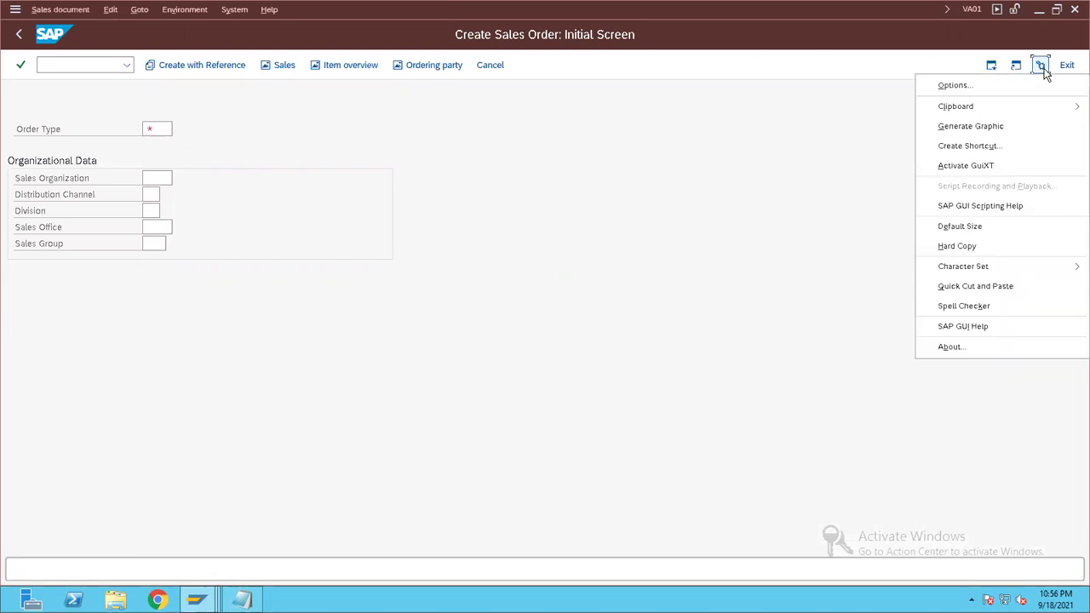
{"action": "left_click", "coordinate": [966, 88]}
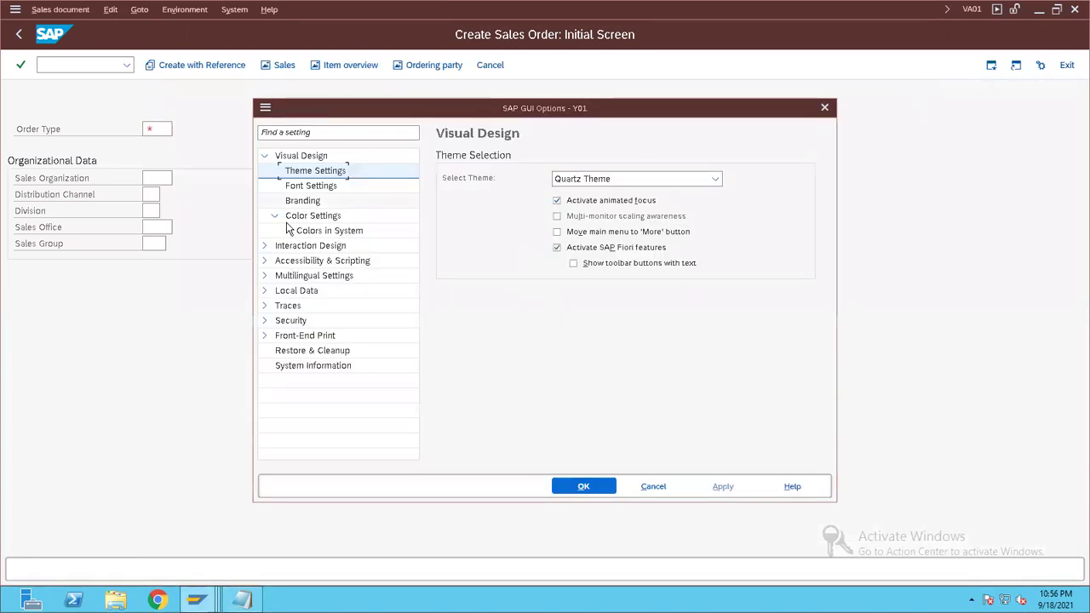
{"action": "left_click", "coordinate": [320, 231]}
{"action": "left_click", "coordinate": [301, 202]}
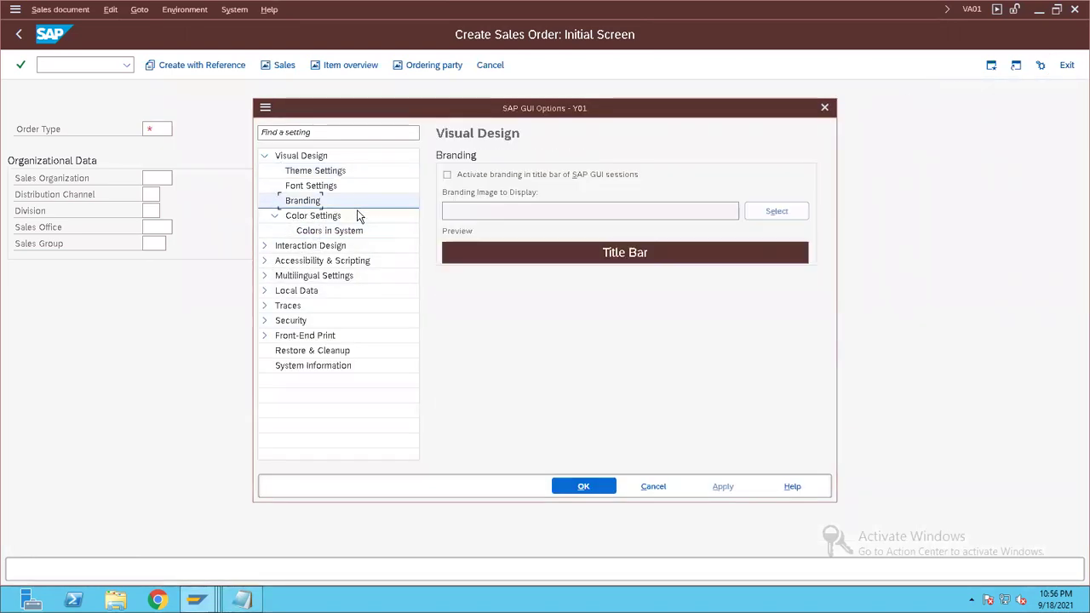
{"action": "left_click", "coordinate": [319, 221]}
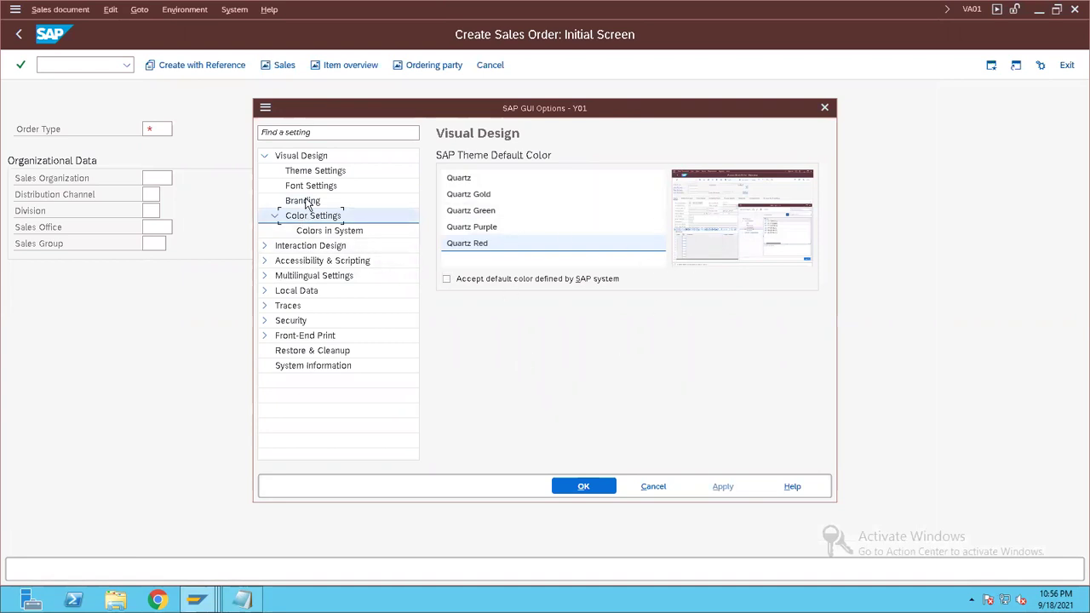
{"action": "left_click", "coordinate": [316, 172]}
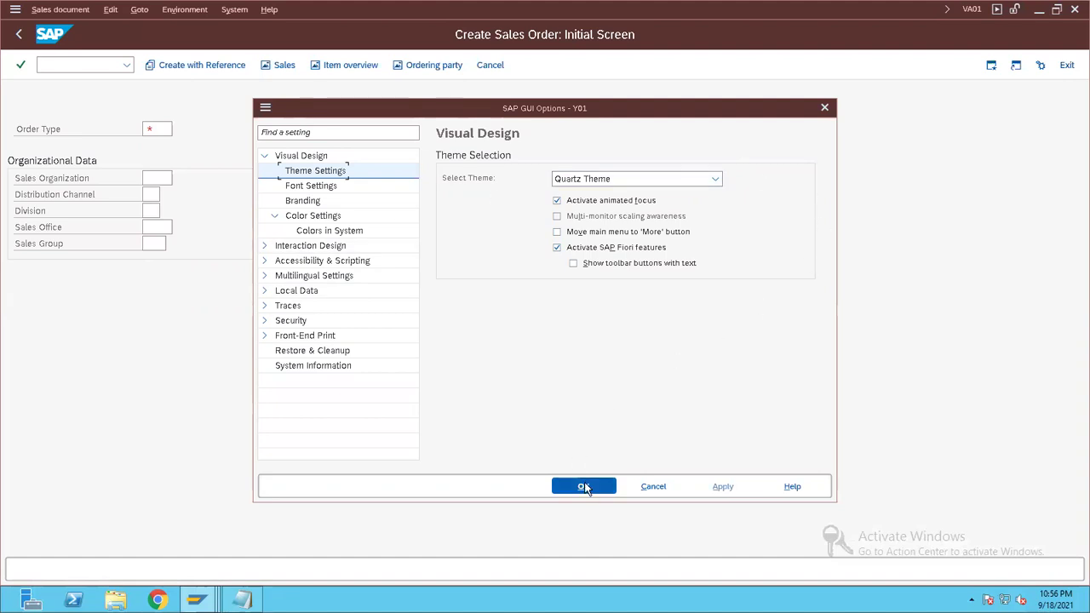
{"action": "left_click", "coordinate": [621, 181]}
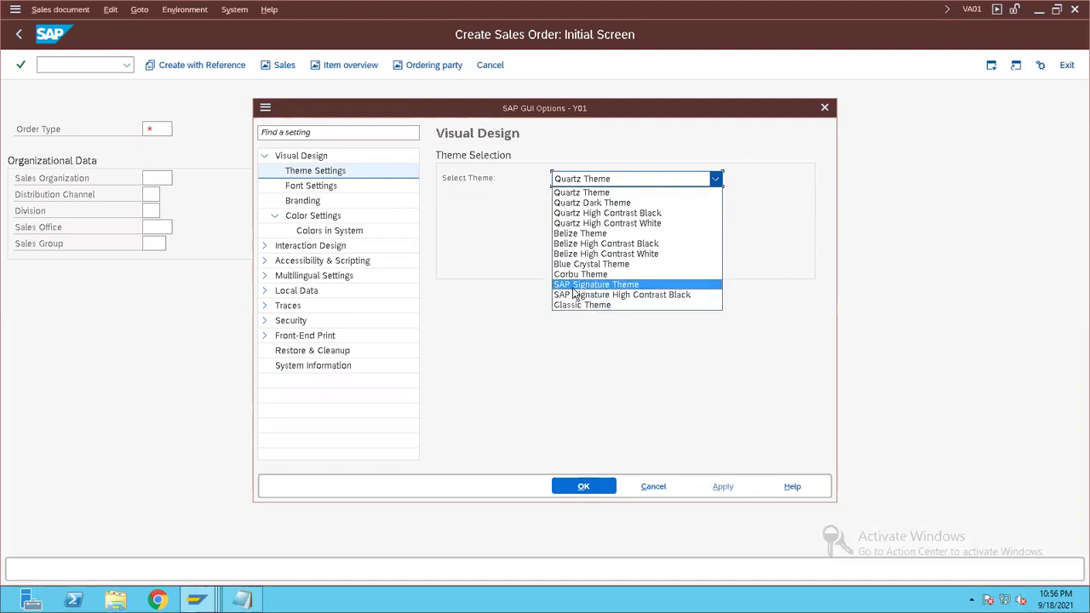
{"action": "left_click", "coordinate": [617, 286]}
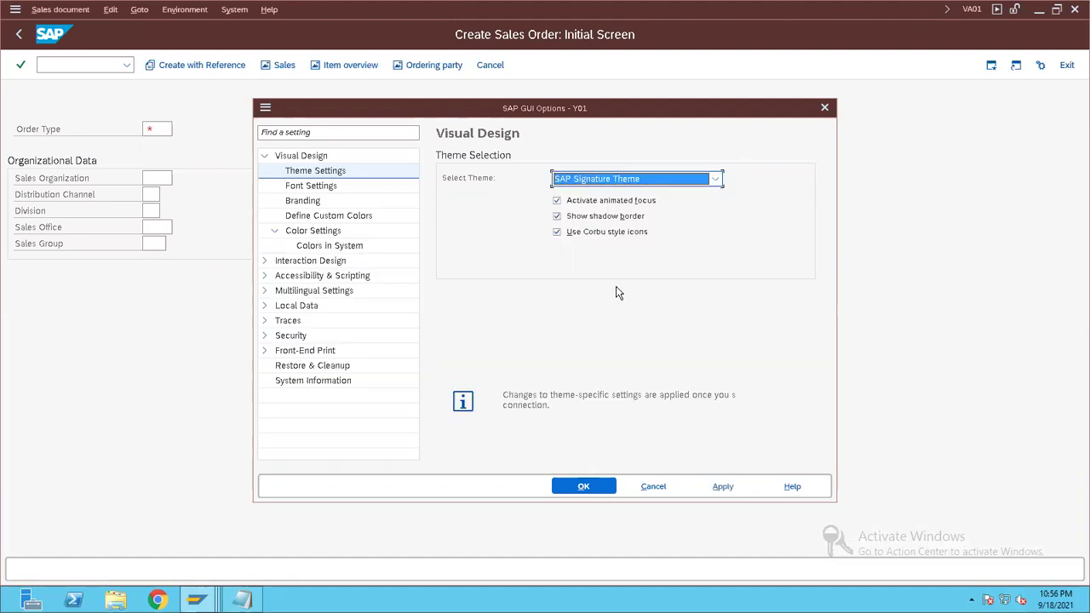
{"action": "left_click", "coordinate": [723, 490]}
{"action": "left_click", "coordinate": [592, 491]}
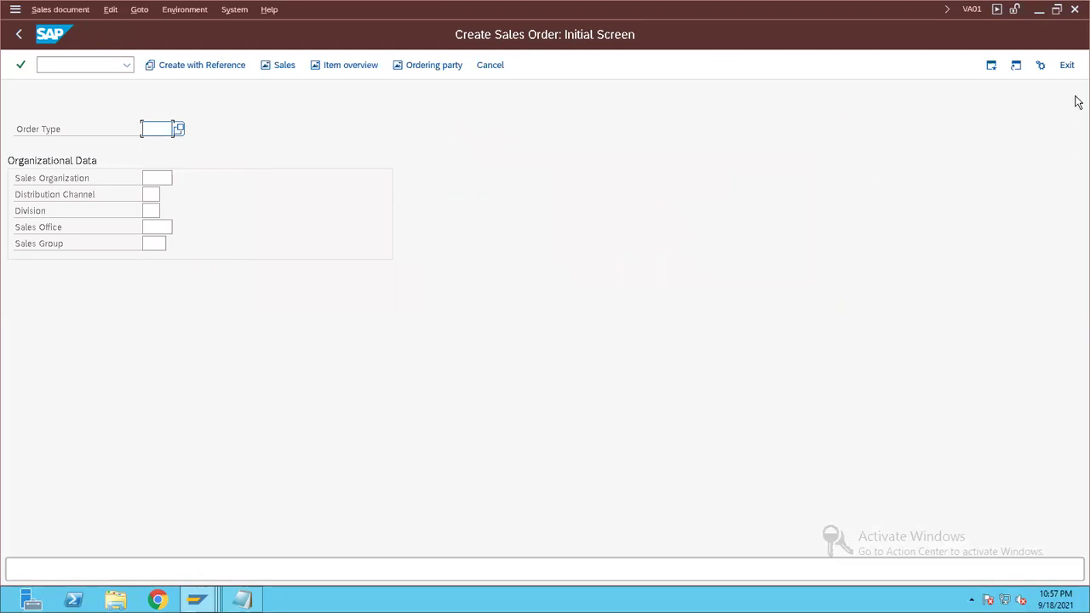
Exit the sales order, Display IMG and project customizing screens, and log off from the SAP system
{"action": "left_click", "coordinate": [1066, 65]}
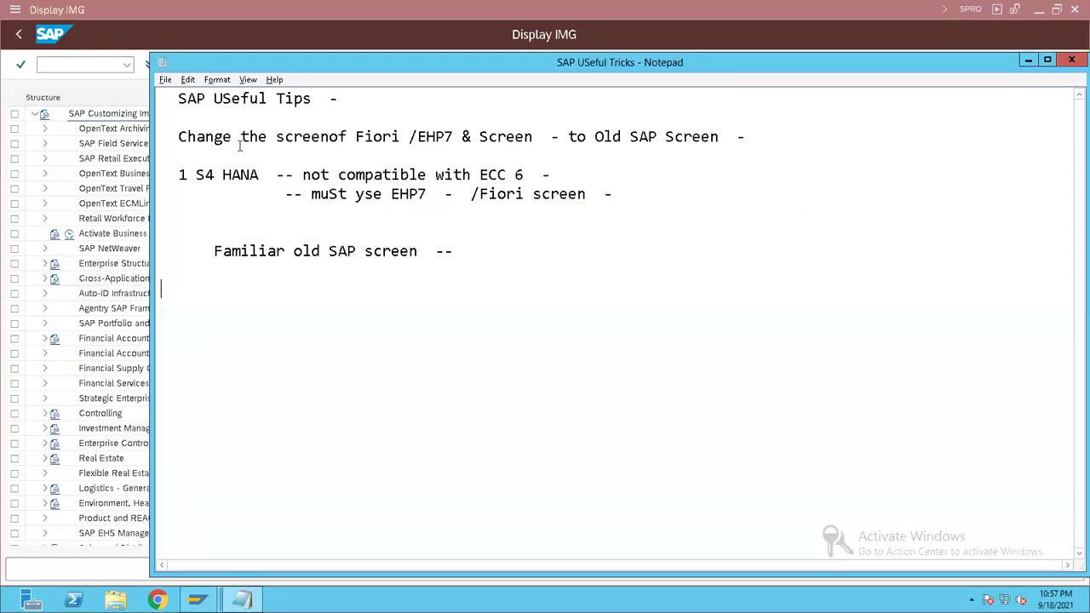
{"action": "left_click", "coordinate": [70, 65]}
{"action": "left_click", "coordinate": [1066, 66]}
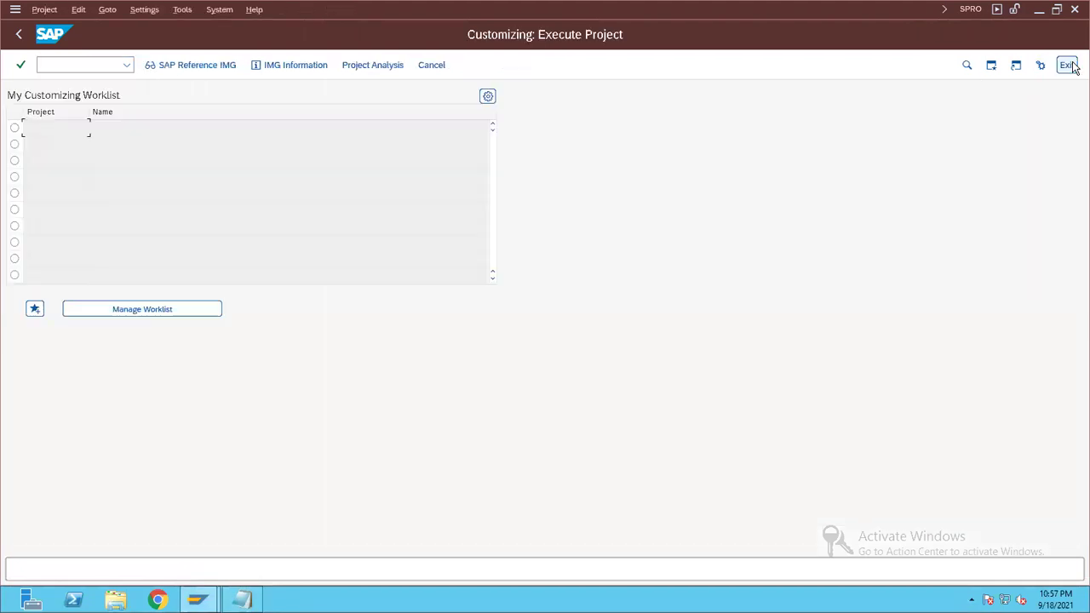
{"action": "left_click", "coordinate": [1065, 66]}
{"action": "left_click", "coordinate": [1066, 66]}
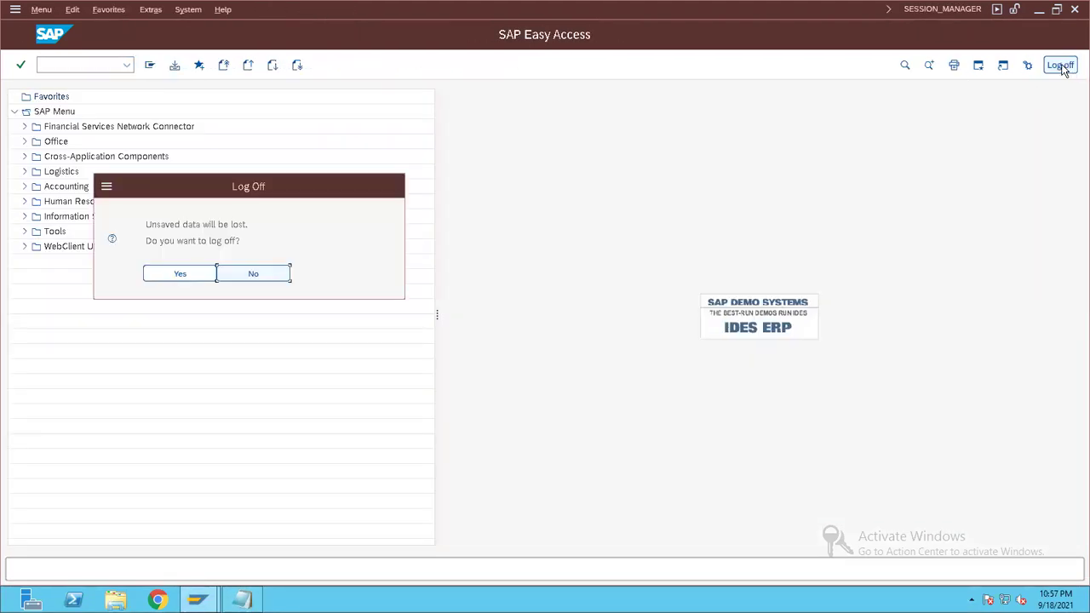
{"action": "left_click", "coordinate": [180, 274]}
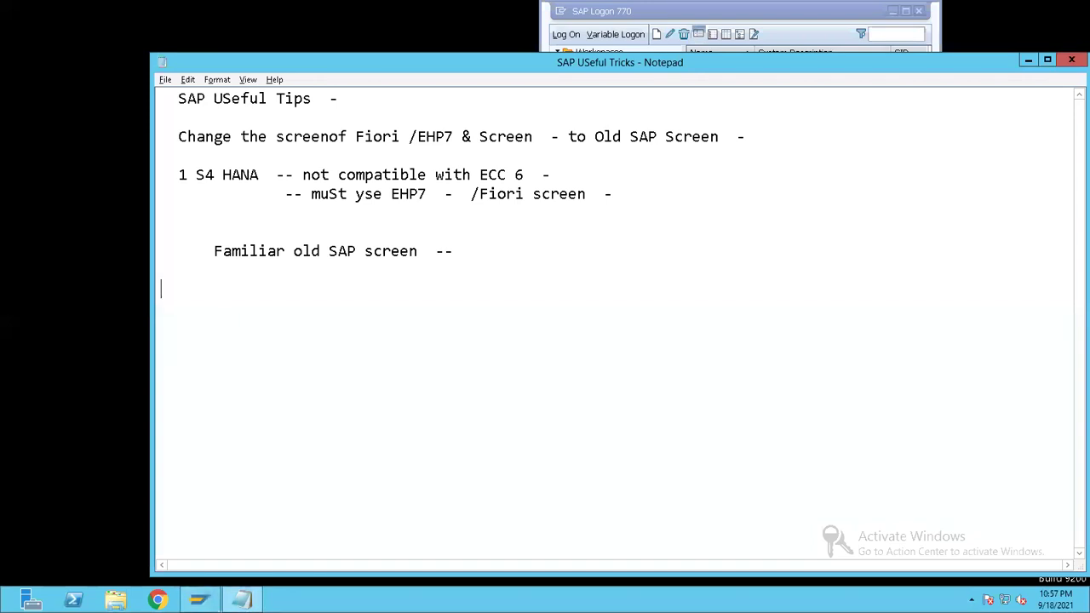
Switch to SAP and log on to client 800 by entering the user name and the account password
{"action": "left_click", "coordinate": [197, 600]}
{"action": "double_click", "coordinate": [708, 66]}
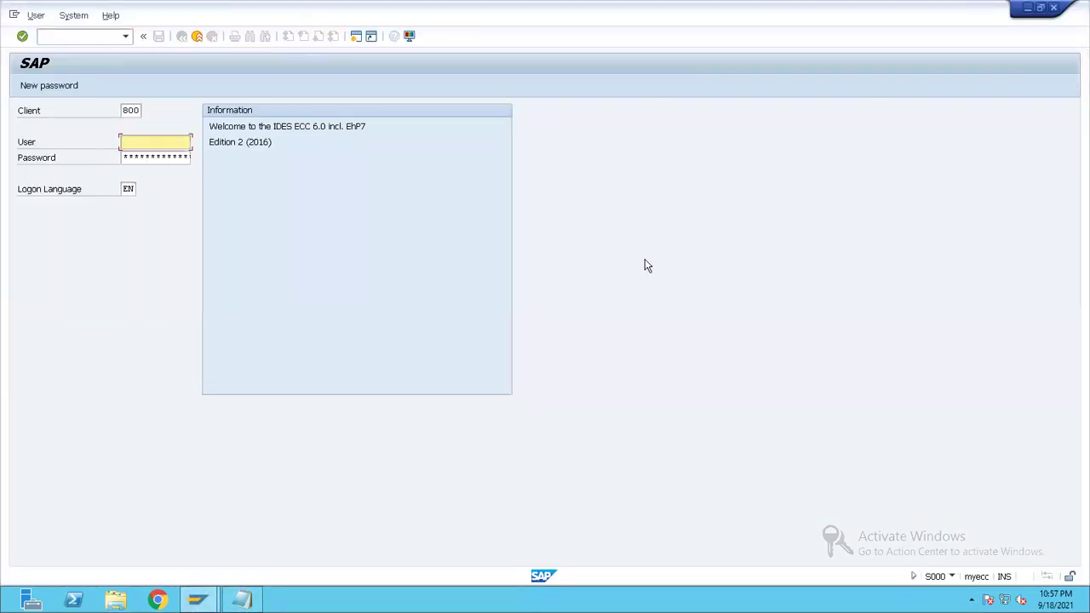
{"action": "left_click", "coordinate": [139, 142]}
{"action": "left_click", "coordinate": [143, 156]}
{"action": "type", "text": "****"}
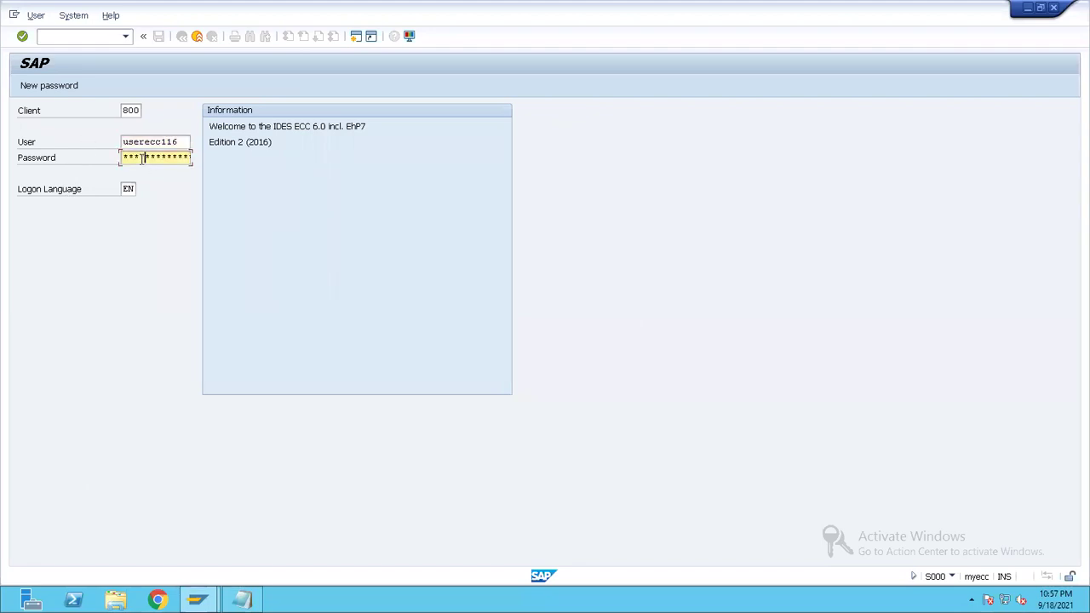
{"action": "type", "text": "**"}
{"action": "key", "text": "Return"}
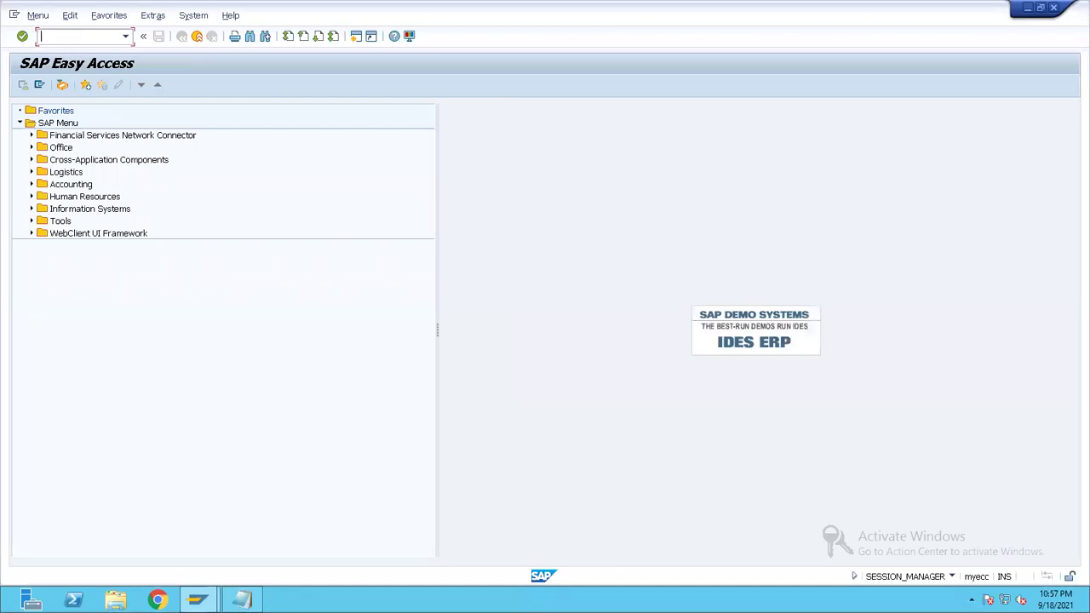
Open the project customizing transaction SPRO
{"action": "type", "text": "spro"}
{"action": "key", "text": "Return"}
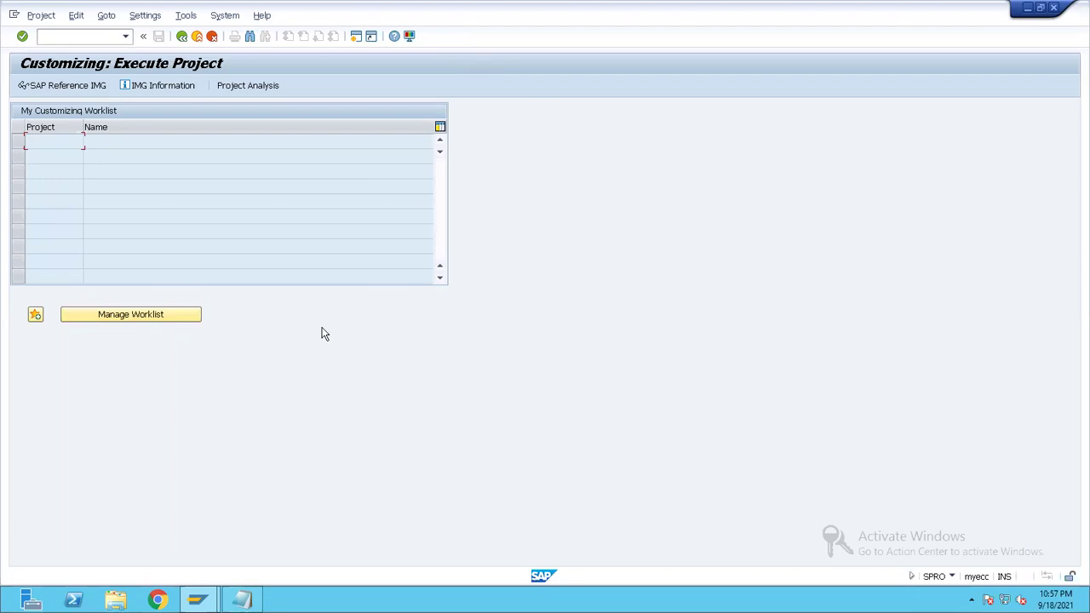
Switch to Notepad and review the notes on S4 HANA, ECC 6 compatibility and the EHP7/Fiori screen
{"action": "left_click", "coordinate": [242, 601]}
{"action": "left_click_drag", "start_coordinate": [257, 175], "coordinate": [294, 175]}
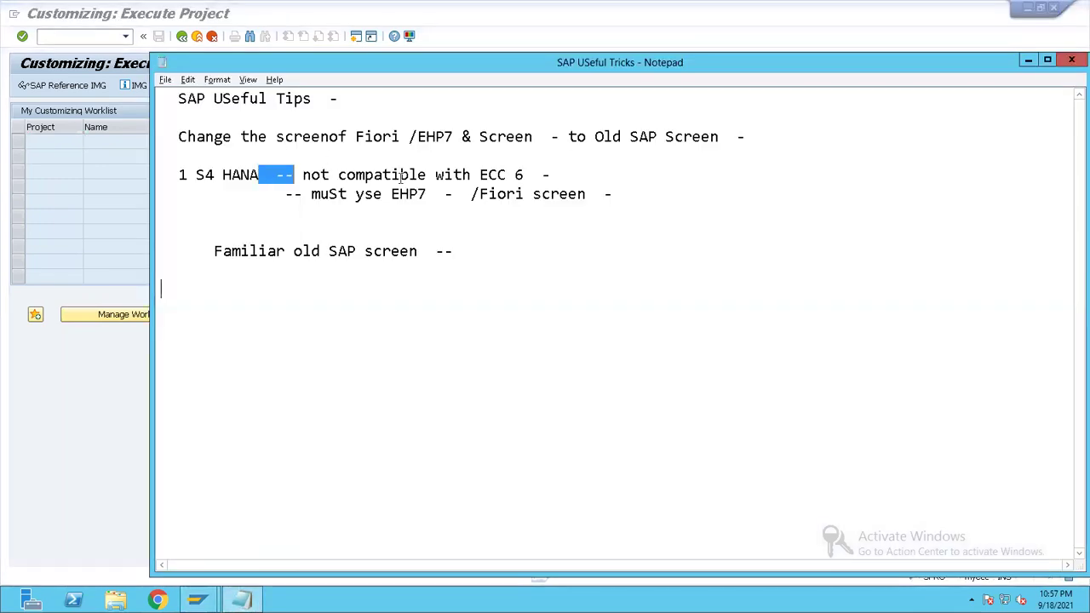
{"action": "left_click_drag", "start_coordinate": [400, 174], "coordinate": [436, 177]}
{"action": "left_click", "coordinate": [506, 195]}
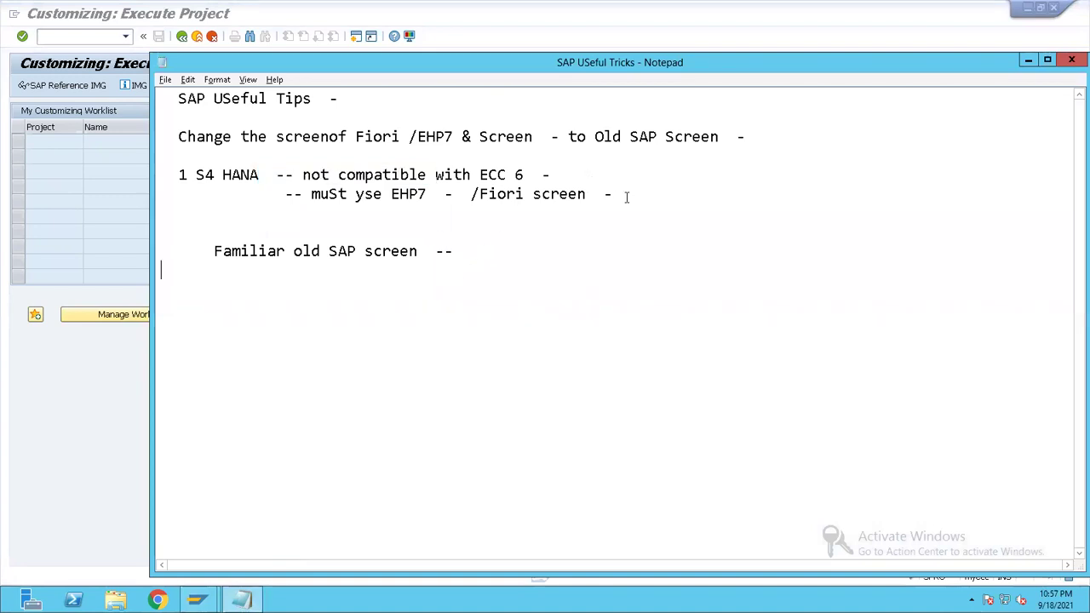
Add blank lines below "Familiar old SAP screen --" in the notes and try to close the file, dismissing the save prompt
{"action": "left_click", "coordinate": [479, 251]}
{"action": "key", "text": "Return"}
{"action": "key", "text": "Return"}
{"action": "type", "text": "2"}
{"action": "key", "text": "BackSpace"}
{"action": "left_click", "coordinate": [1074, 60]}
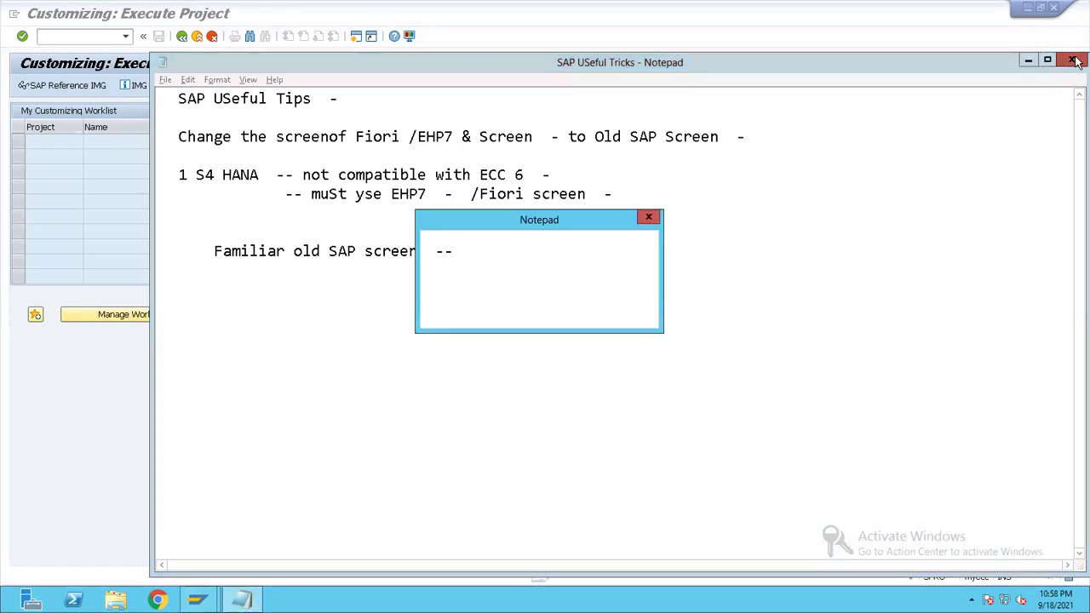
{"action": "left_click", "coordinate": [646, 219]}
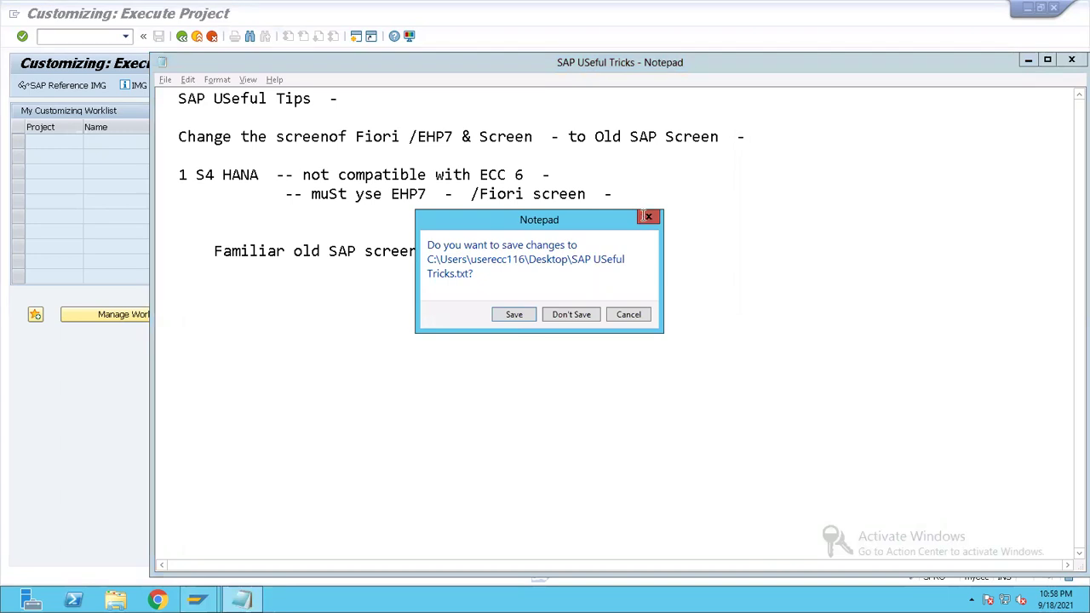